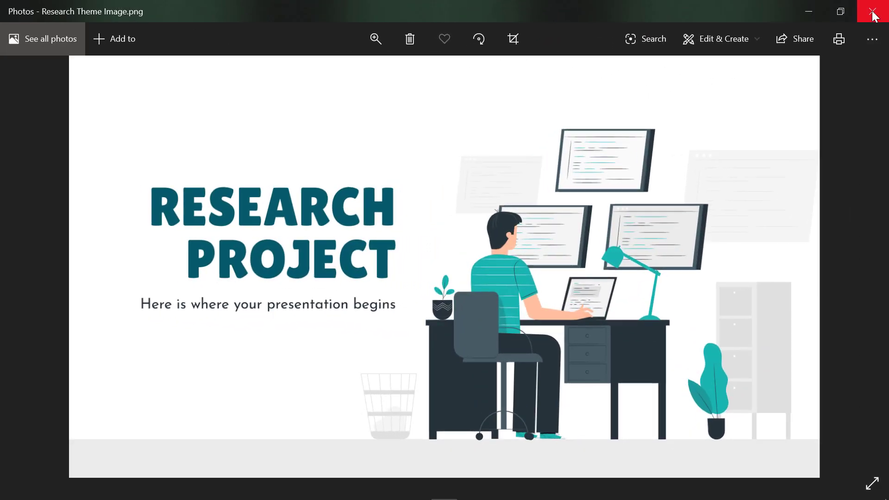
Close the Photos window showing the Research Project image.
click(873, 12)
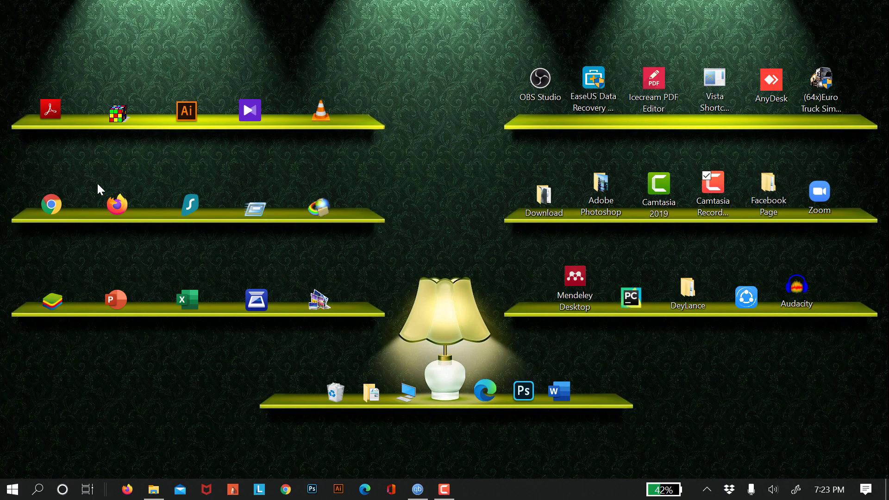
Launch Google Chrome and go to google.com.
click(68, 206)
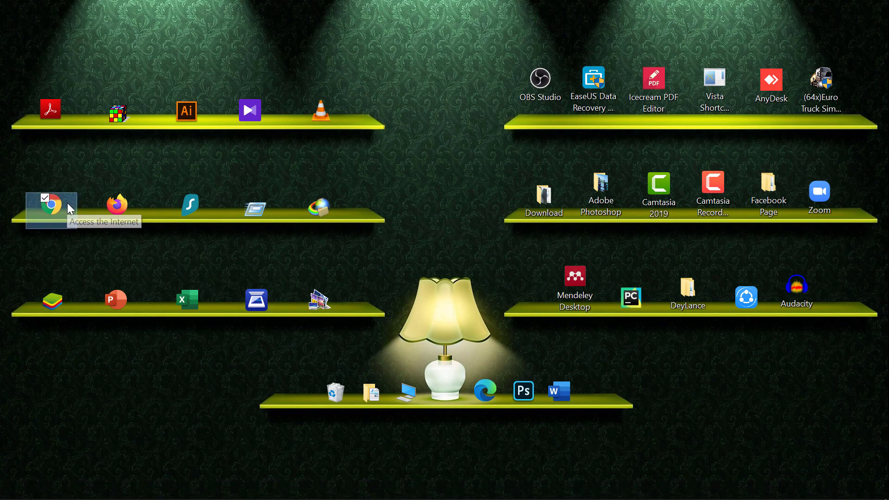
double_click(67, 206)
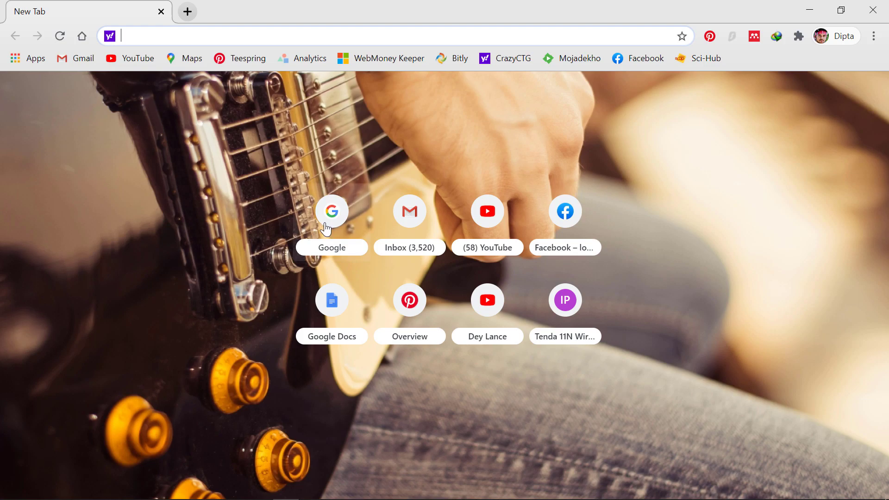
text(google.com)
key(Return)
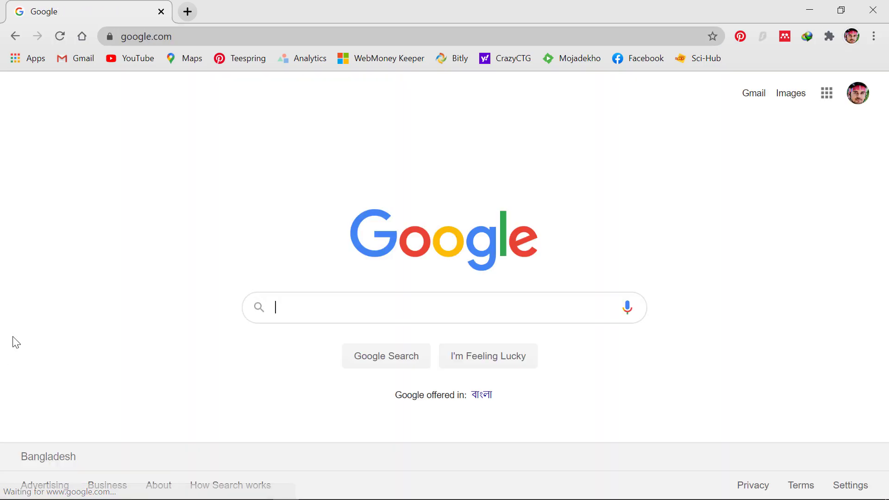
Search 'mendeley software', open the Download Mendeley Desktop for Windows page, then close Chrome.
text(m)
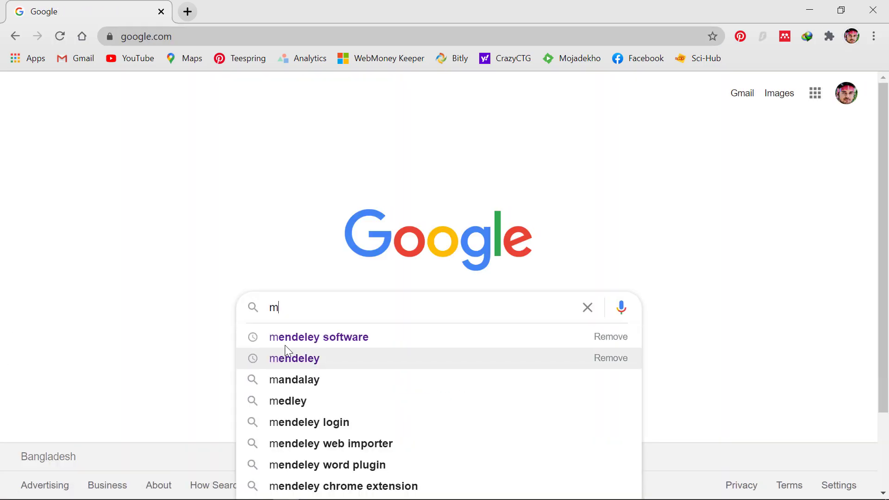
click(296, 336)
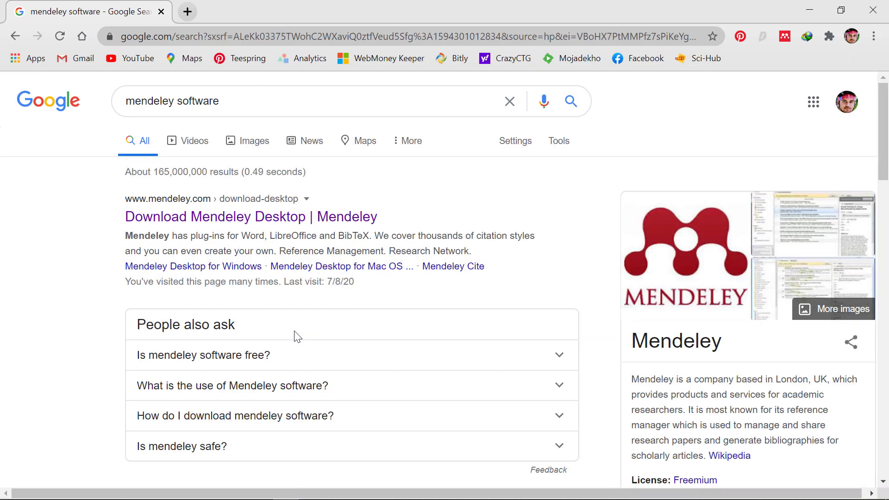
click(174, 226)
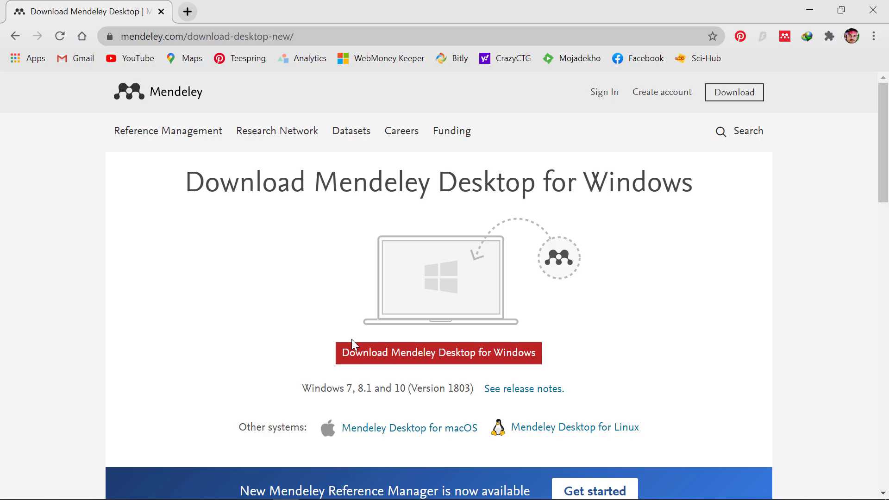
click(873, 13)
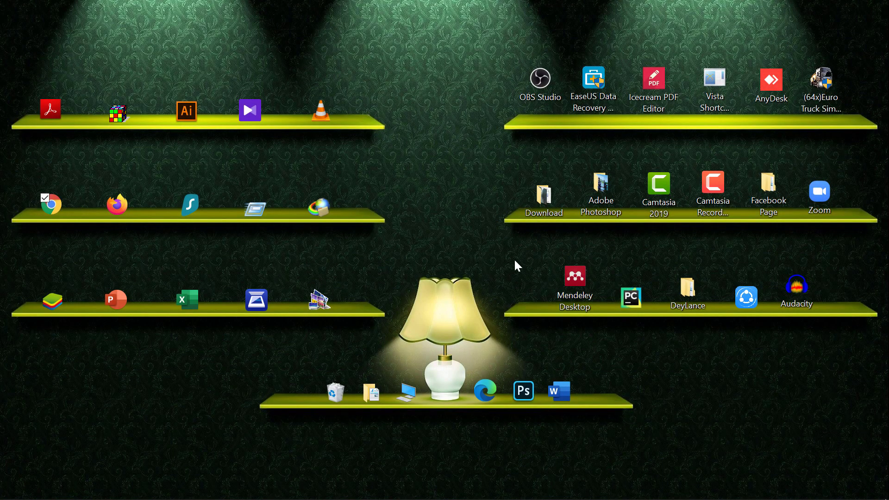
Launch Mendeley Desktop from the desktop shortcut and maximize its window.
drag(532, 253, 618, 345)
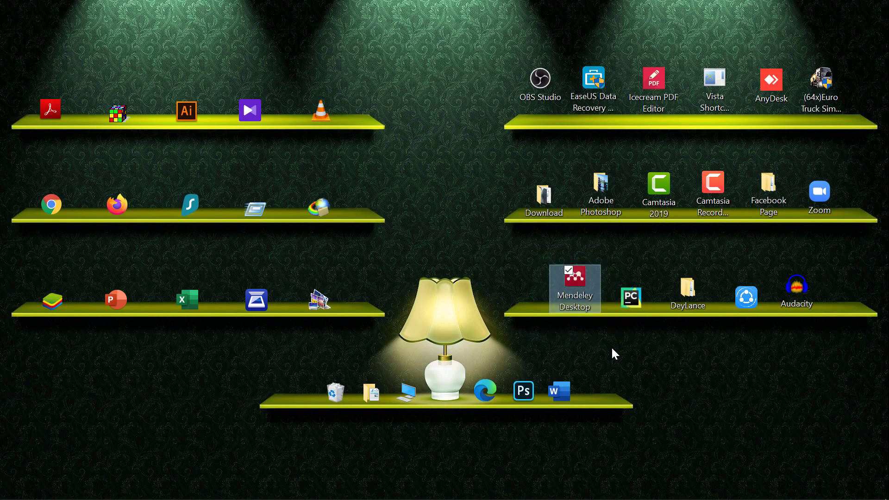
click(629, 349)
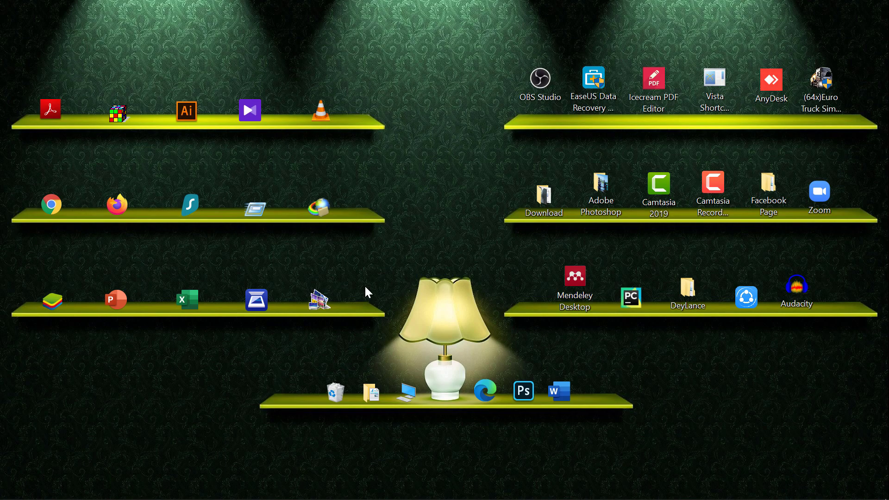
double_click(575, 290)
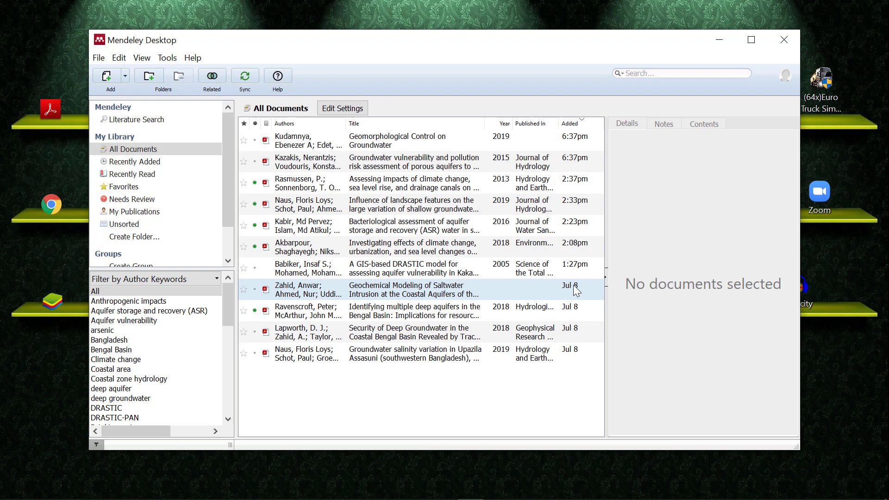
click(751, 41)
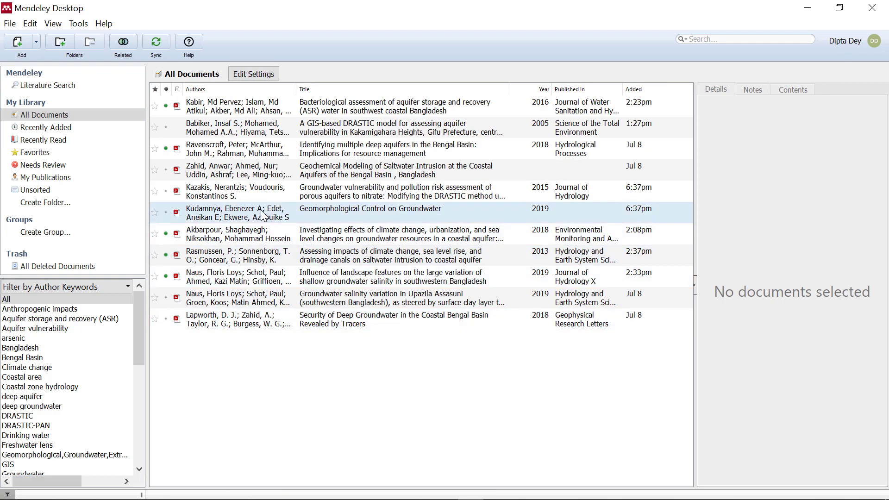
Delete the Bengal Basin deep-aquifers paper from the library.
click(246, 158)
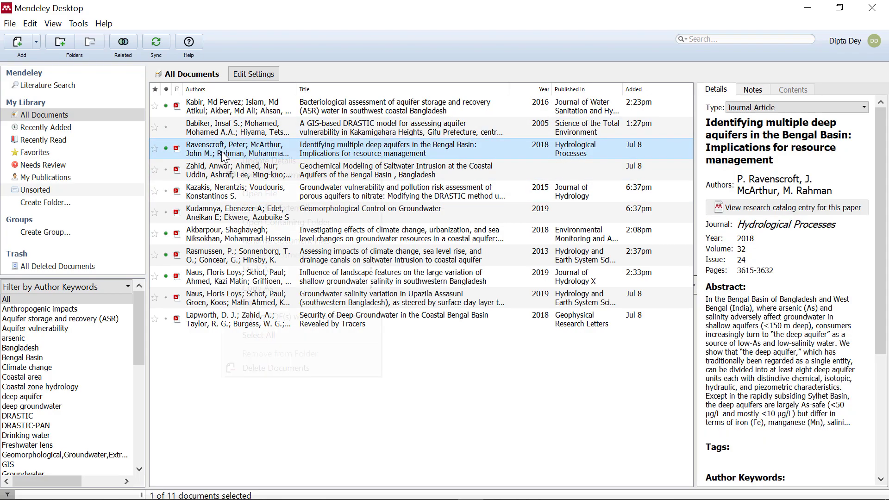
right_click(221, 151)
click(252, 363)
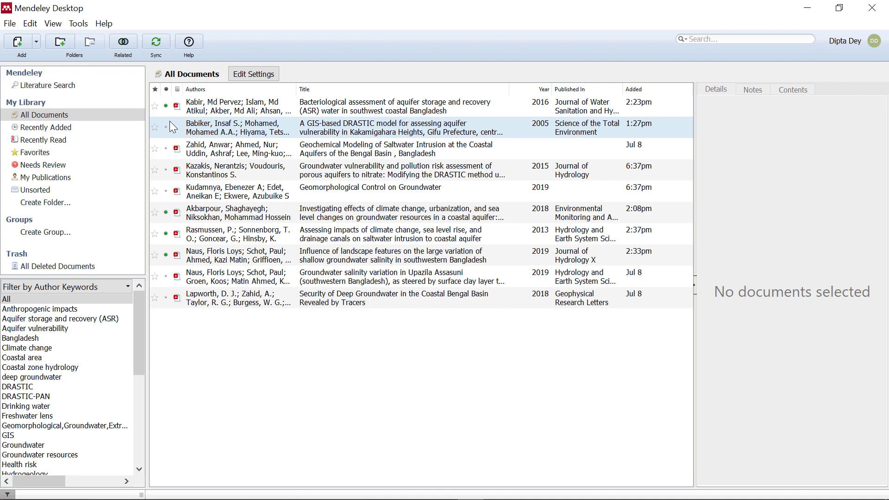
Add ravenscroft2018 from the Sample Paper folder via File > Add Files and select its entry.
click(11, 23)
mouse_move(30, 23)
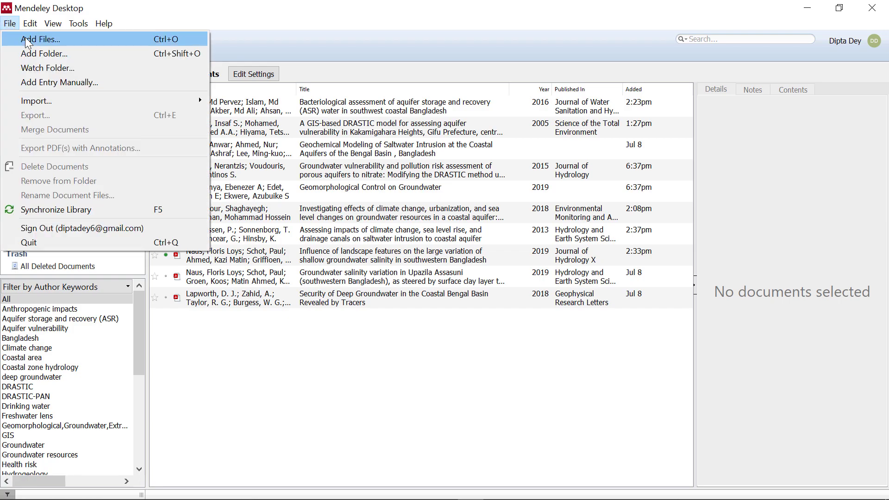
click(29, 42)
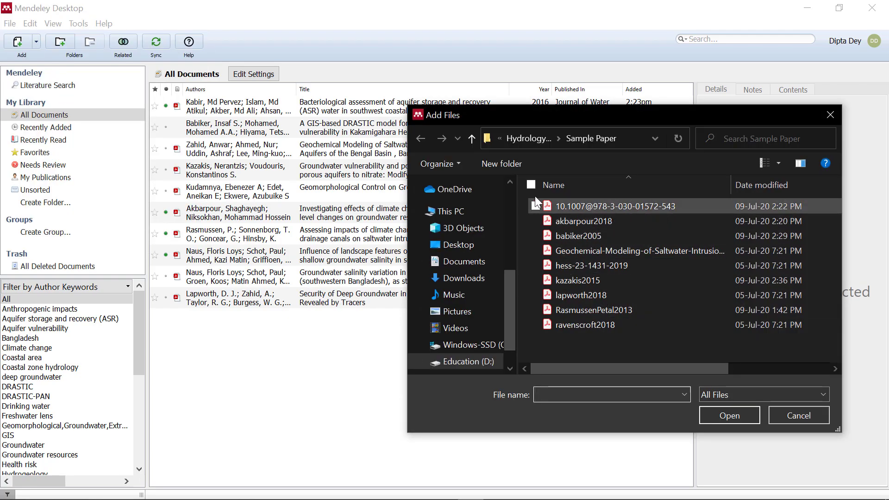
click(604, 324)
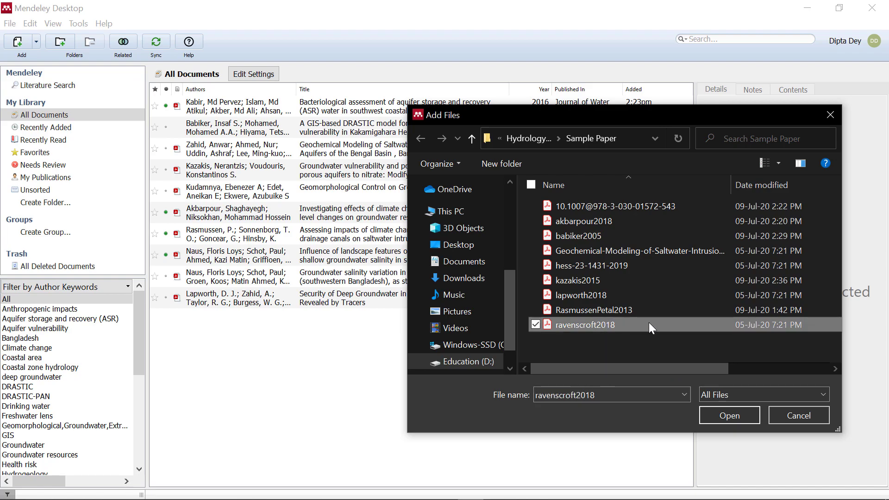
click(716, 413)
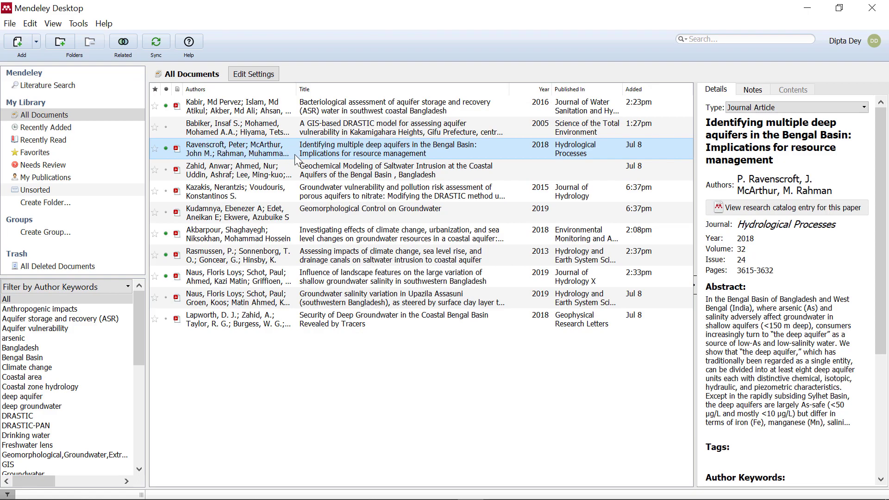
click(230, 212)
click(235, 155)
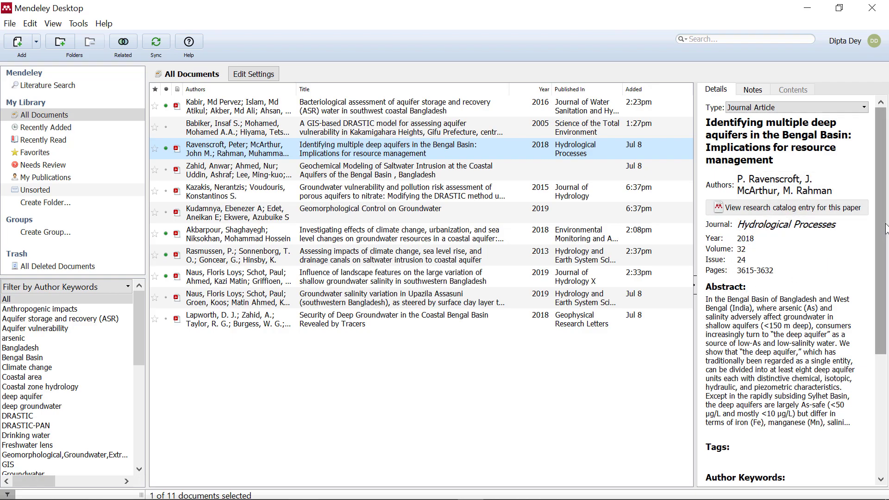
mouse_move(881, 230)
mouse_down()
mouse_move(888, 324)
mouse_move(885, 227)
mouse_up()
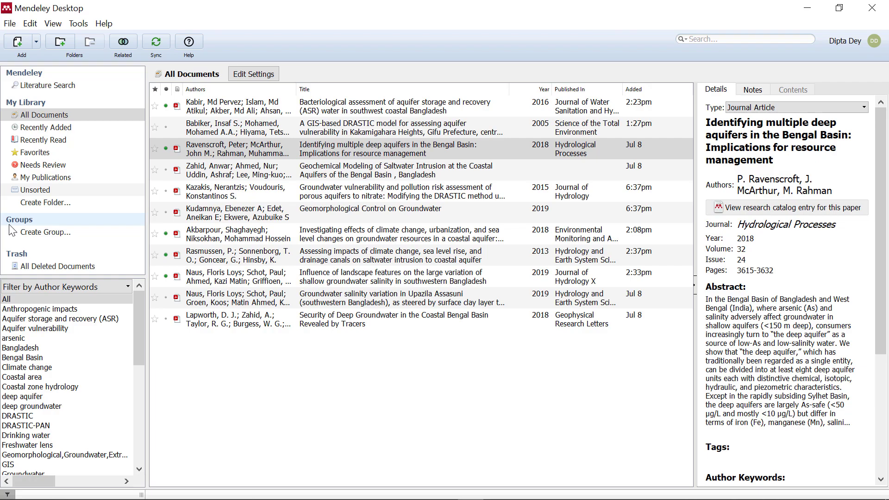
double_click(213, 148)
scroll(324, 220, up, 3)
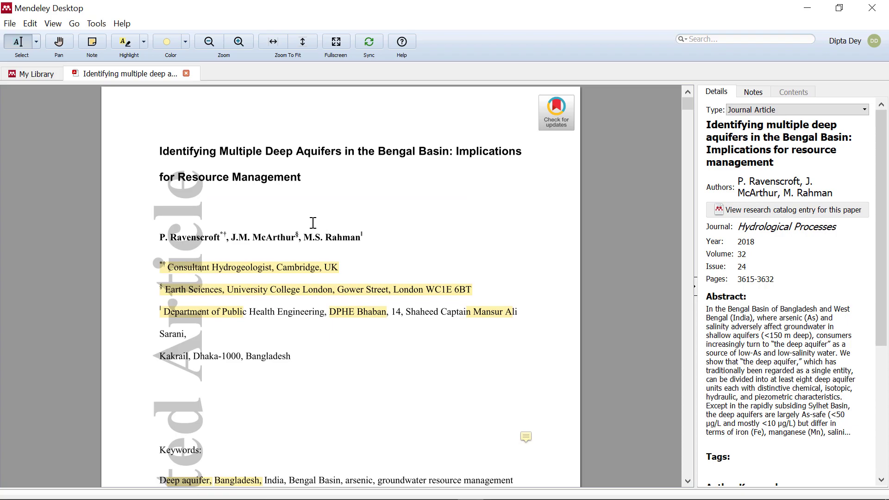
click(239, 42)
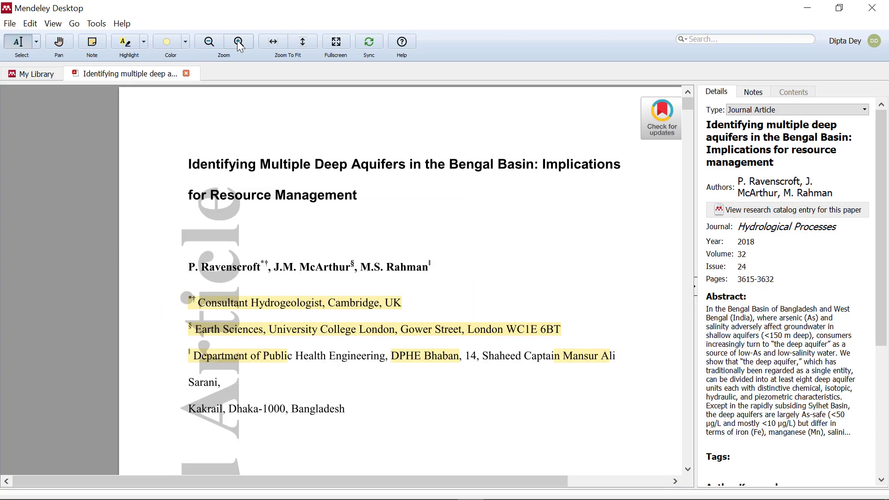
click(213, 40)
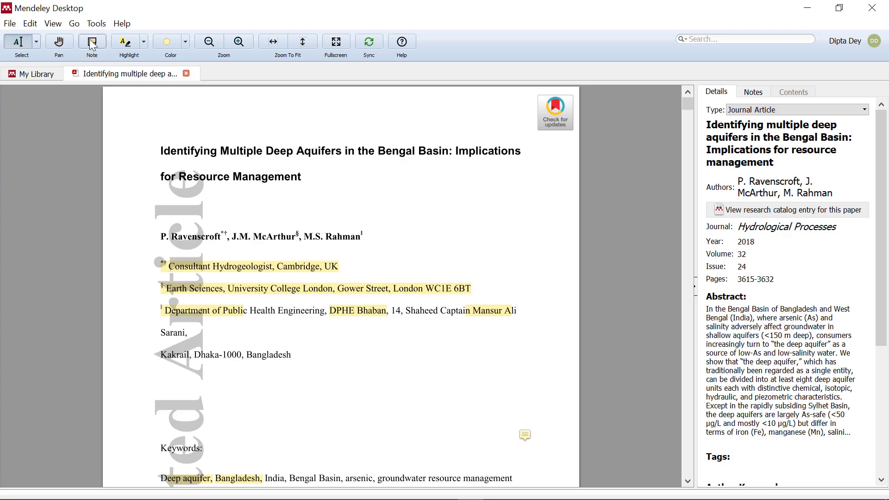
scroll(371, 264, down, 1)
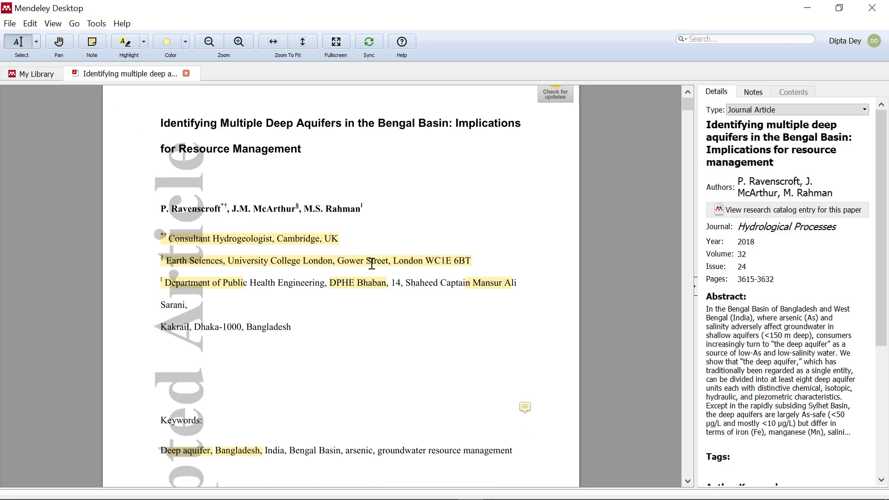
scroll(372, 263, down, 1)
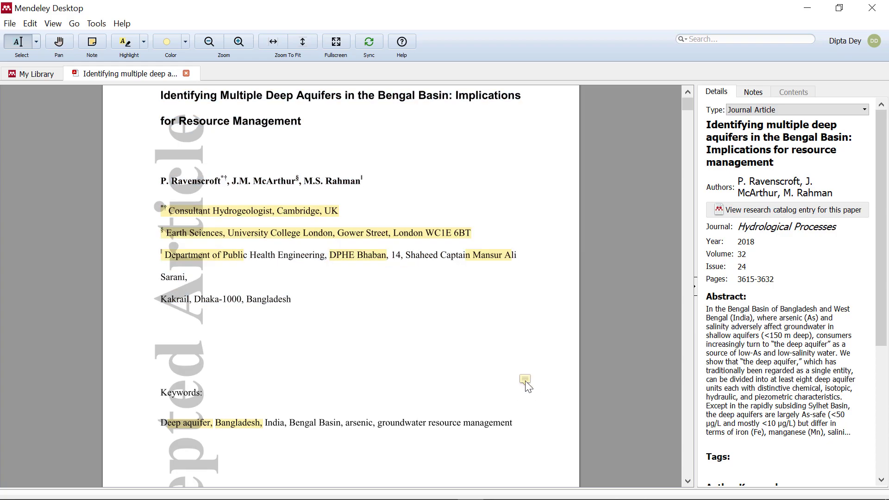
Add a sticky note near the Keywords heading of the paper's PDF.
click(92, 47)
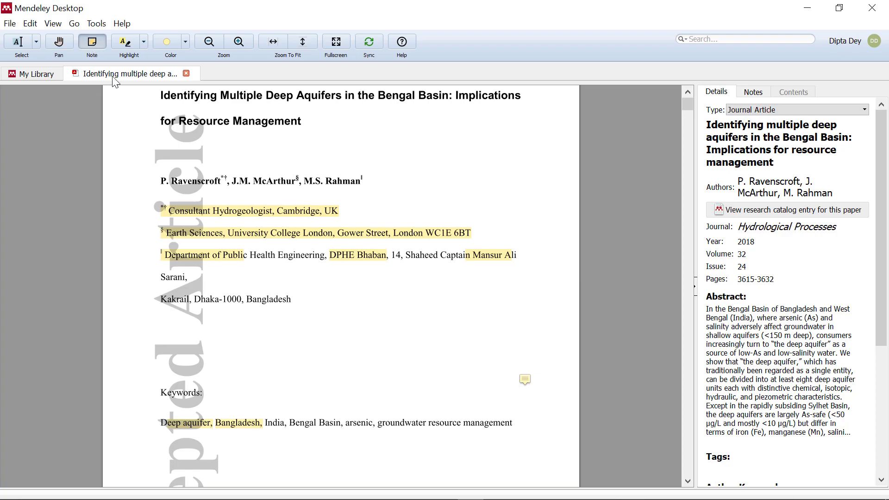
click(334, 389)
scroll(384, 404, down, 1)
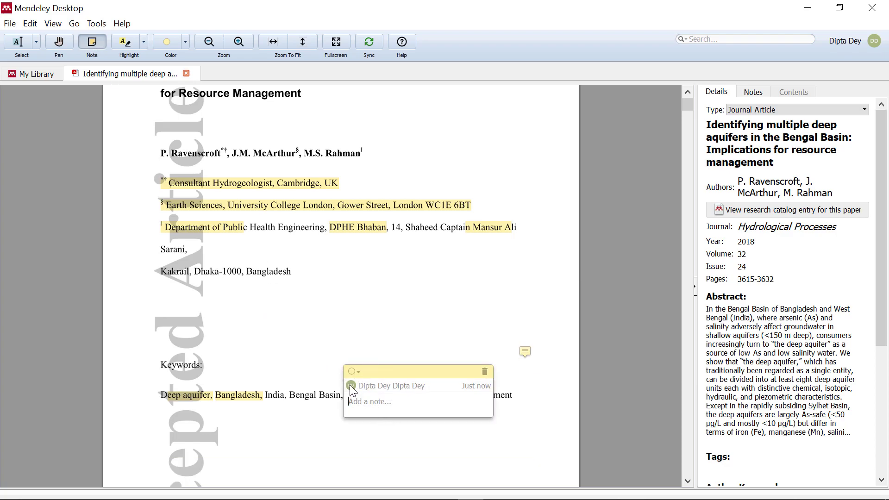
text(dipta)
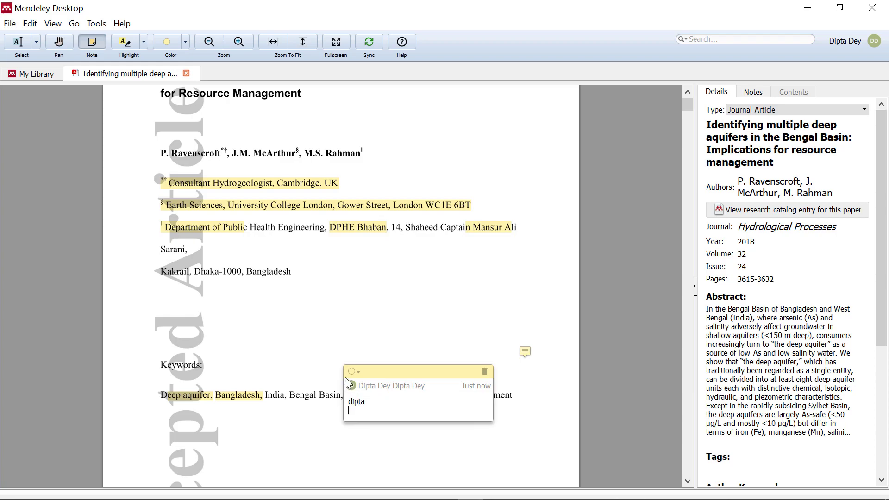
click(301, 376)
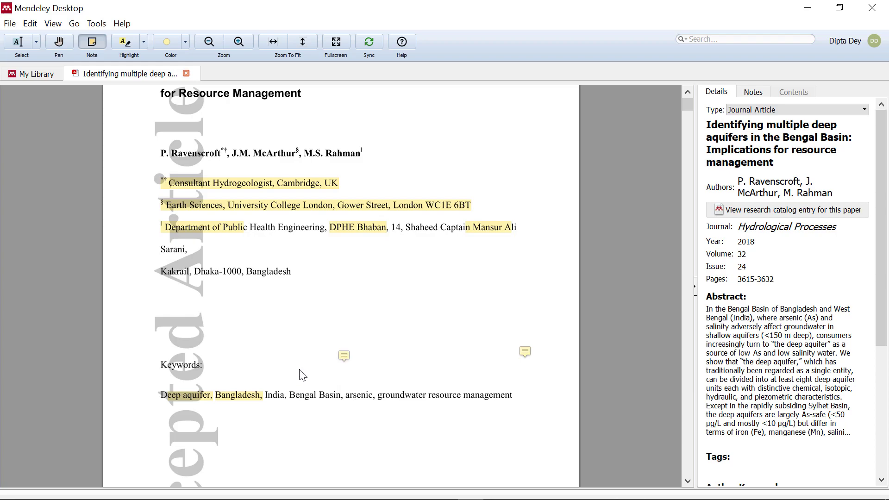
click(346, 356)
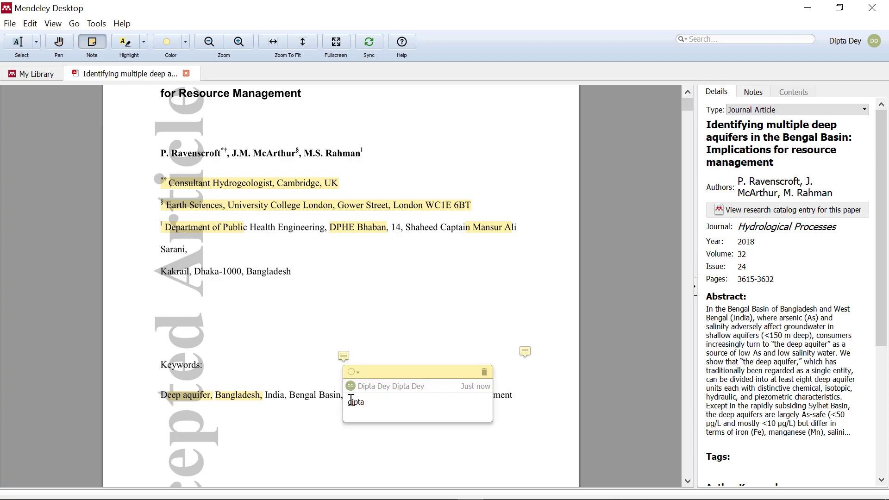
click(254, 290)
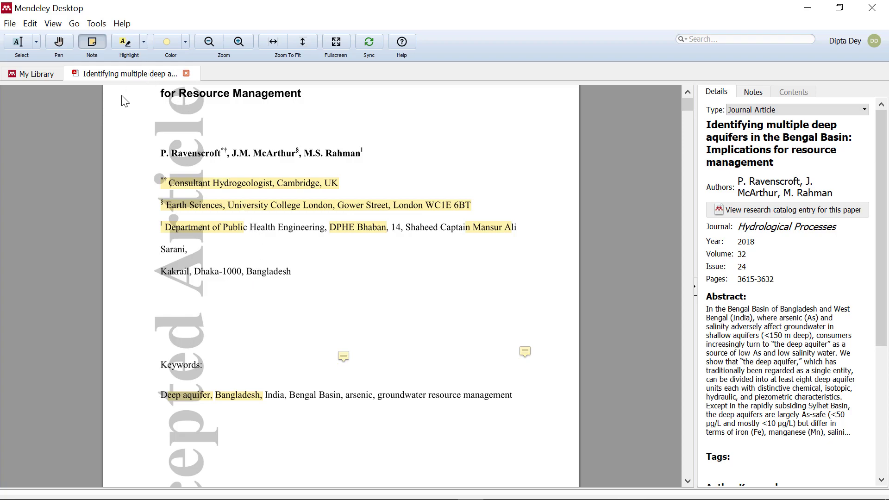
Highlight 'Bengal Basin' in the keywords line.
scroll(124, 101, down, 1)
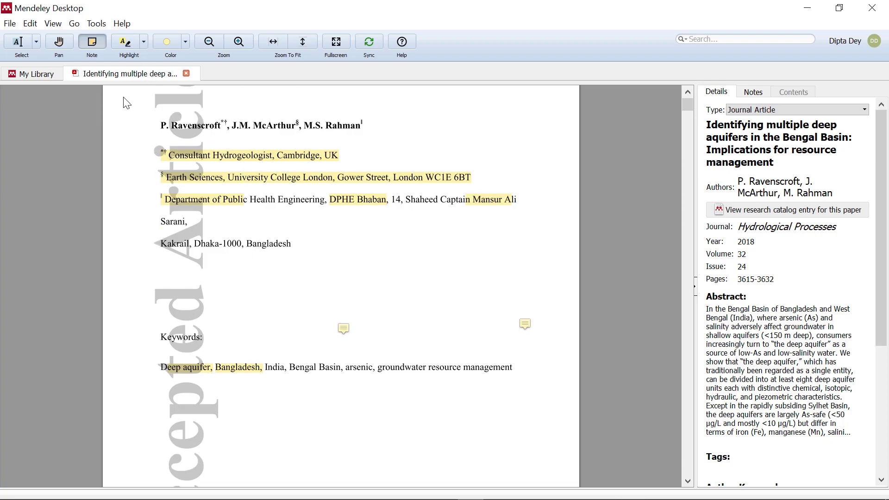
click(129, 43)
scroll(239, 167, down, 3)
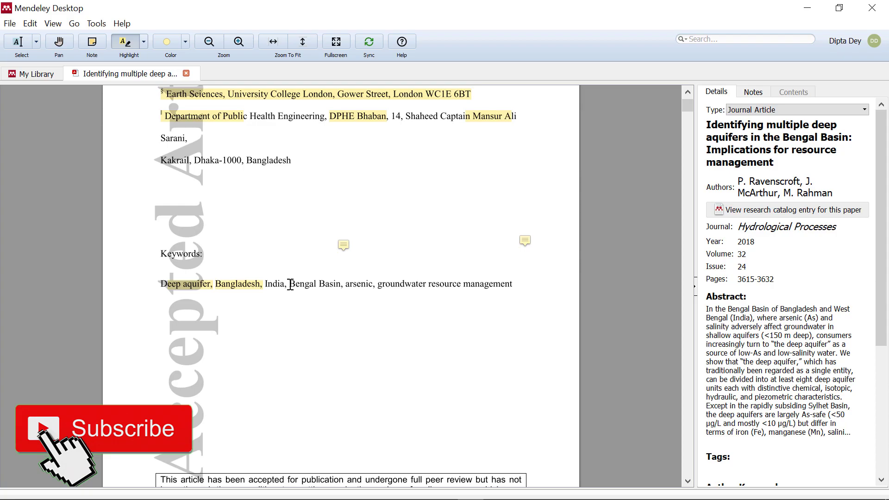
drag(291, 284, 341, 285)
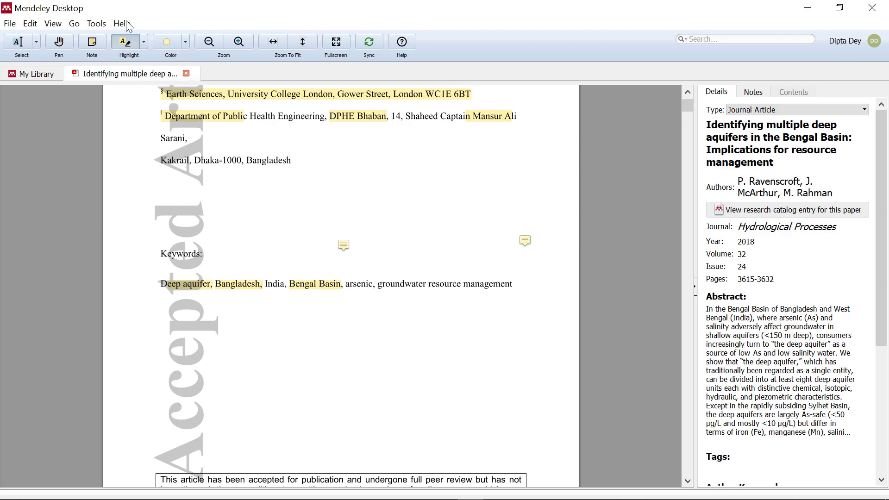
Close the paper's PDF tab and minimize Mendeley to show the desktop.
scroll(171, 93, up, 3)
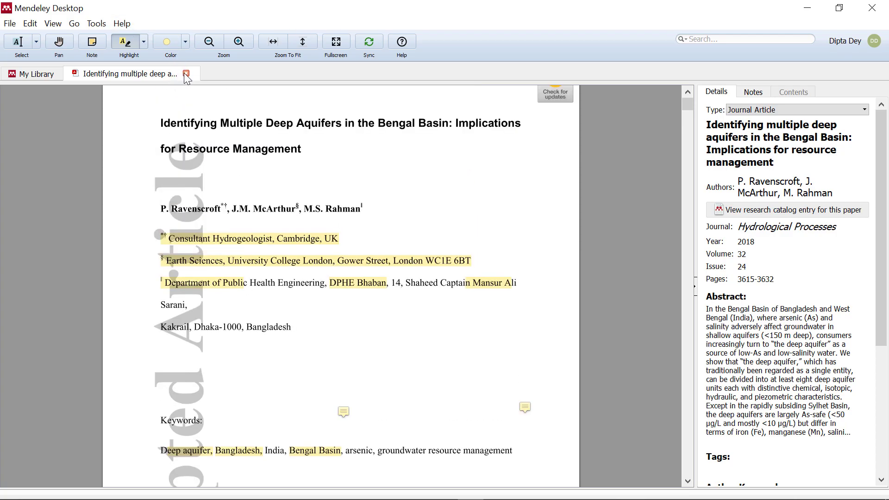
click(186, 73)
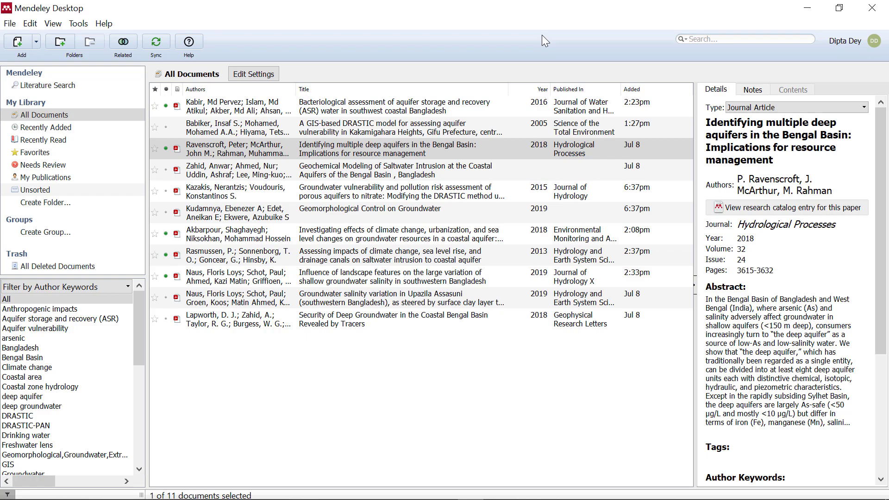
click(798, 5)
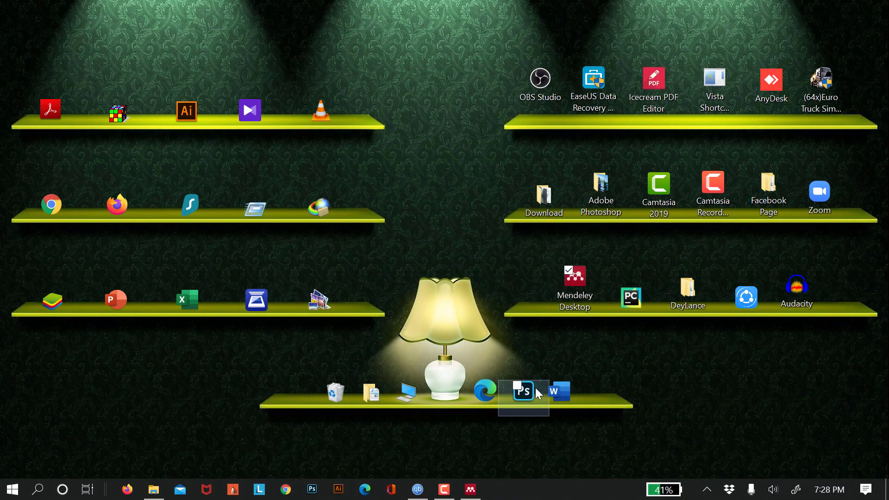
Launch Word, create a blank document and type 'Institute of Forestry & Environmental Science'.
double_click(560, 392)
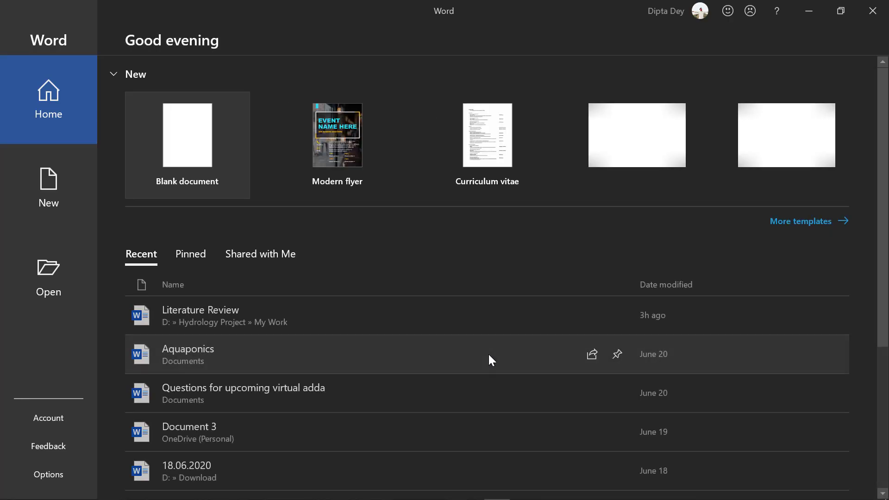
click(193, 161)
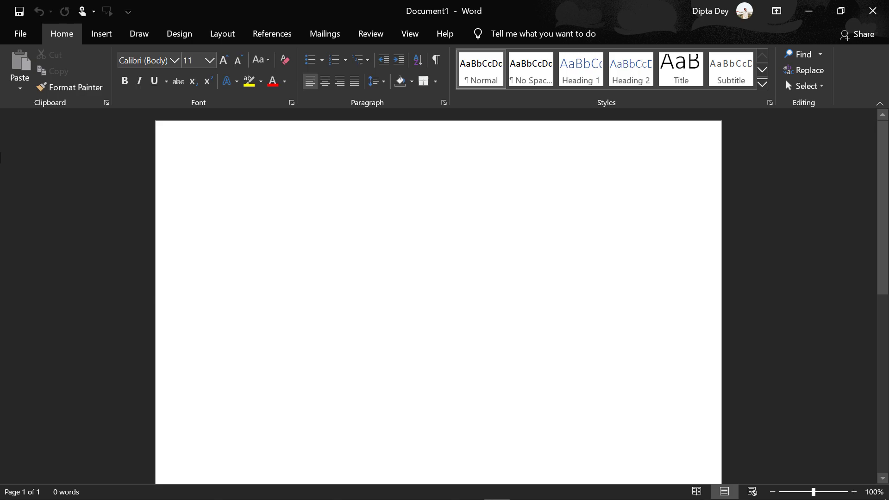
text(hey)
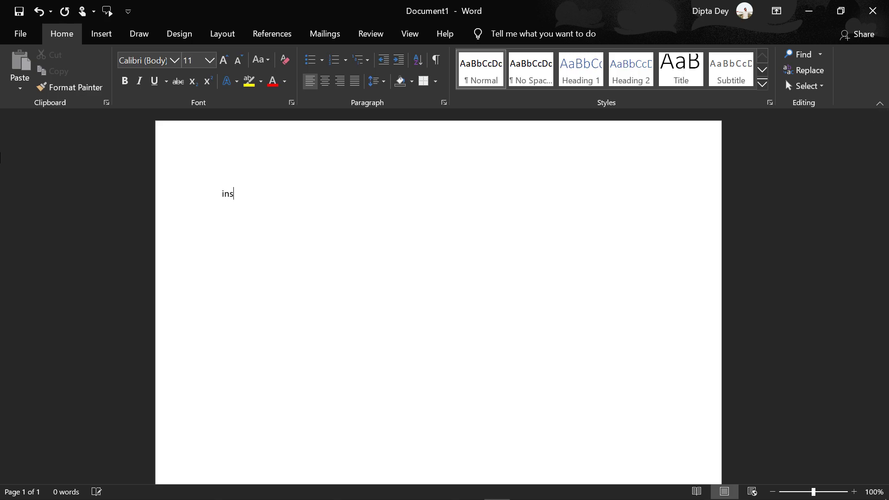
key(BackSpace)
key(BackSpace)
key(BackSpace)
text(Institute of Forestry )
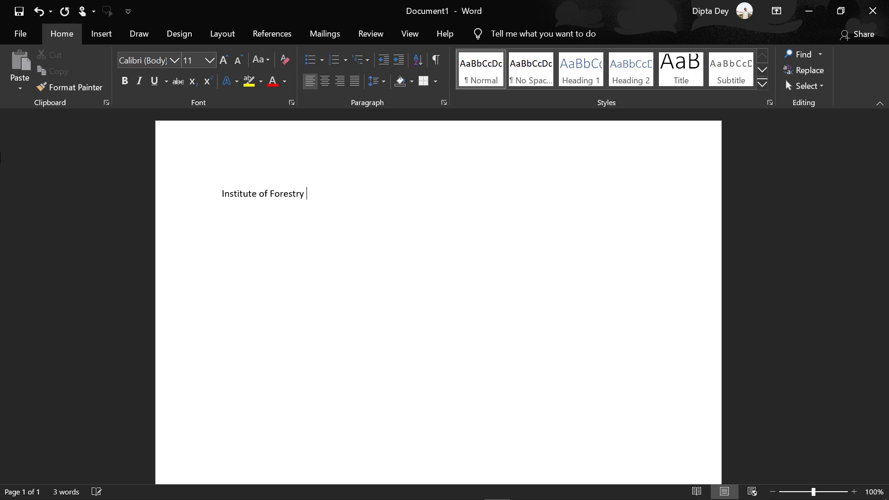
text(& Environmenta)
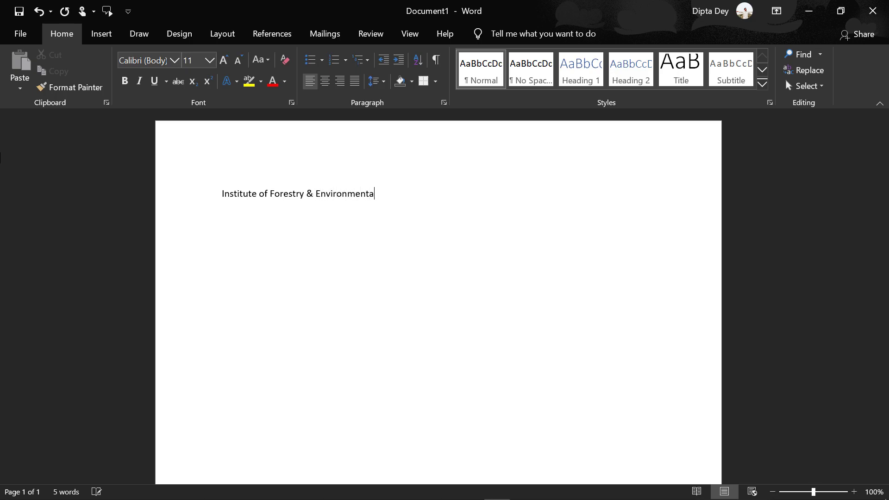
text(l Science)
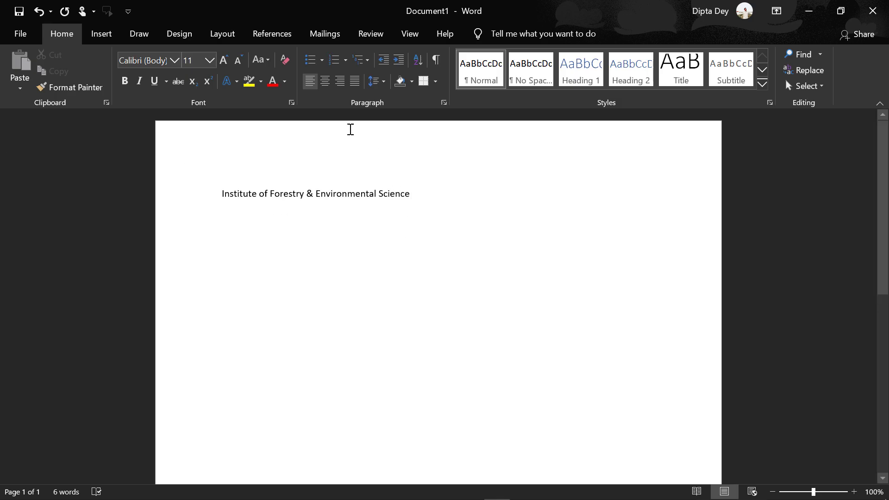
click(273, 37)
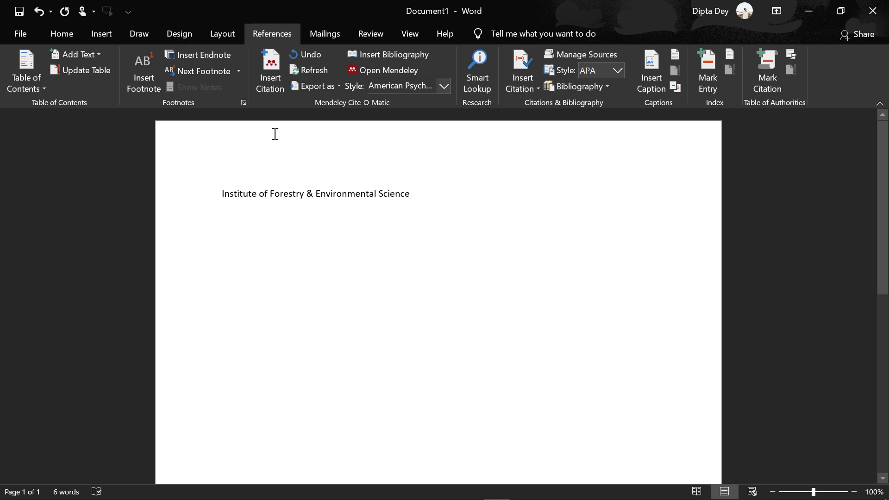
Cite the Ravenscroft 2018 Bengal Basin paper via a 'rave' Mendeley search, then start a new line.
click(273, 74)
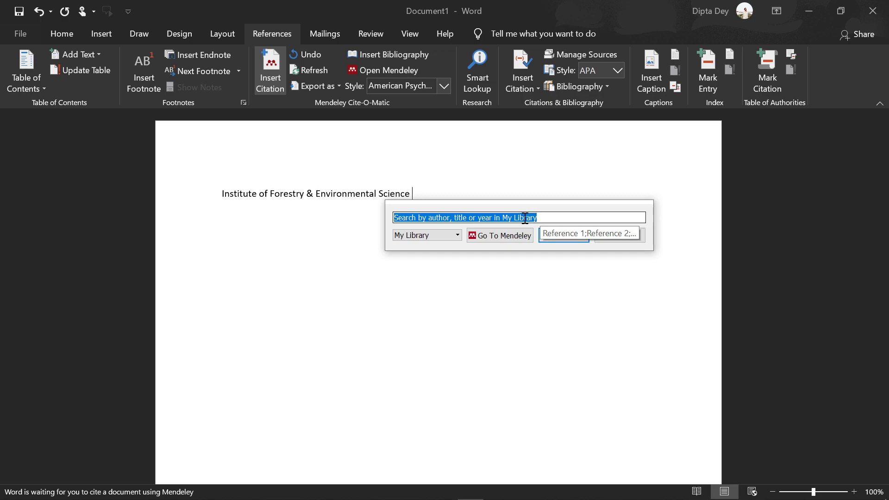
key(BackSpace)
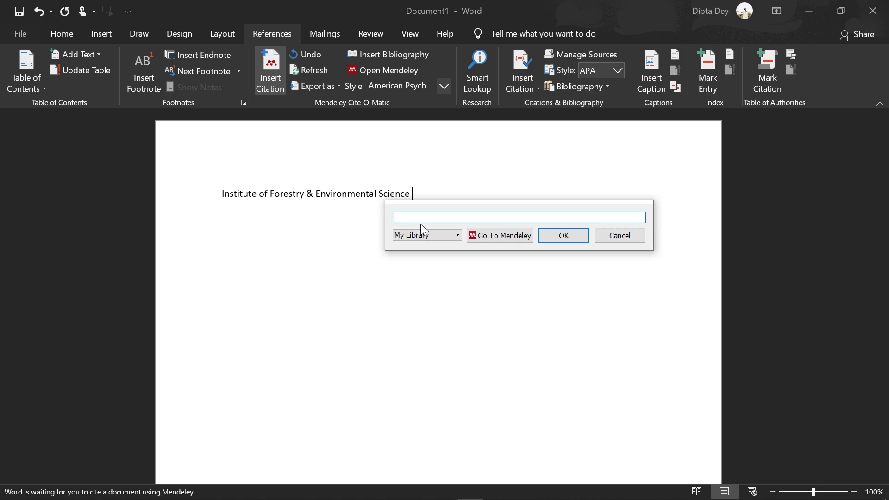
text(r)
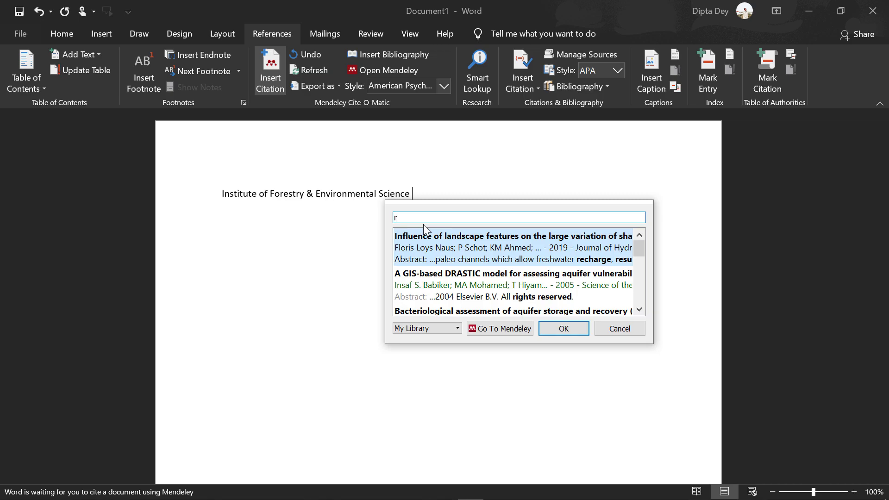
text(ev)
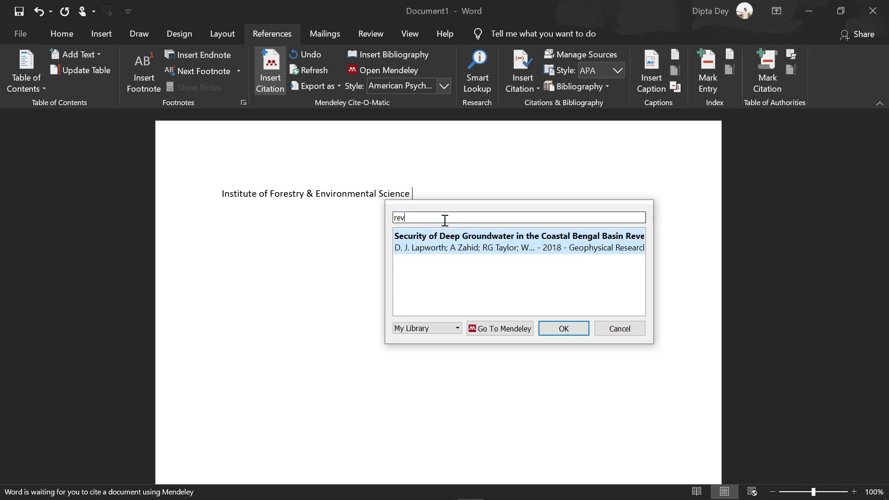
key(BackSpace)
key(BackSpace)
text(ave)
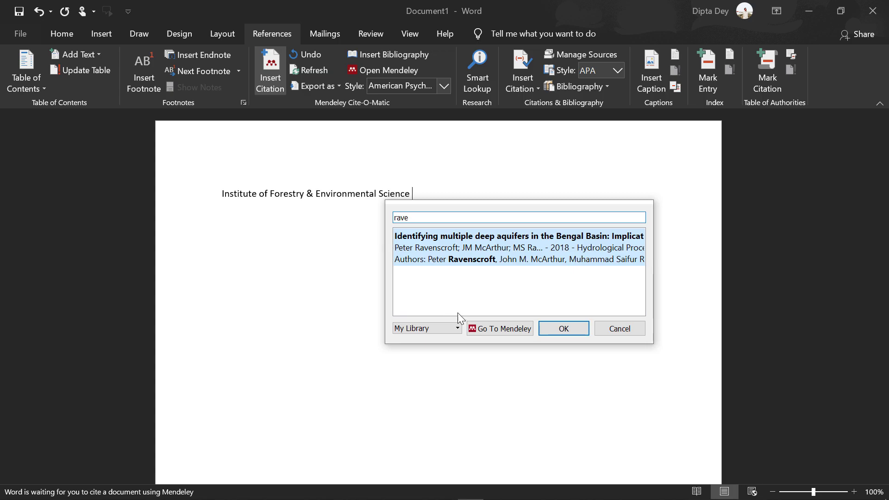
click(499, 329)
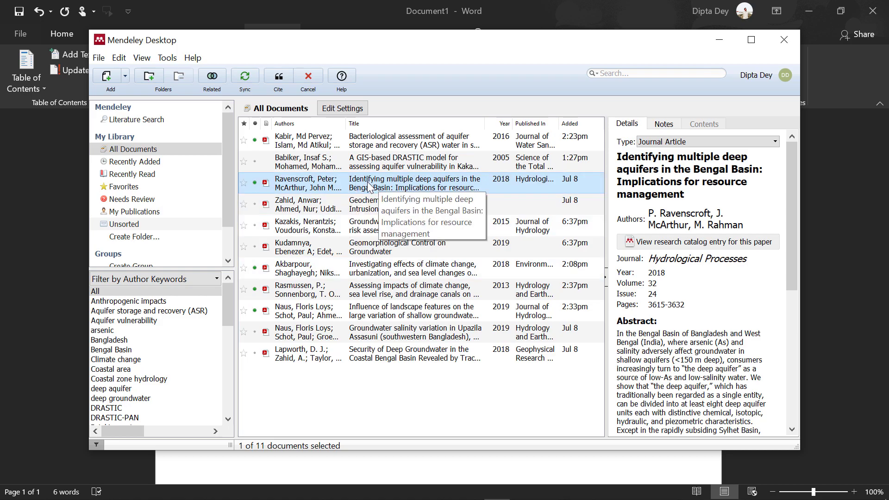
click(279, 78)
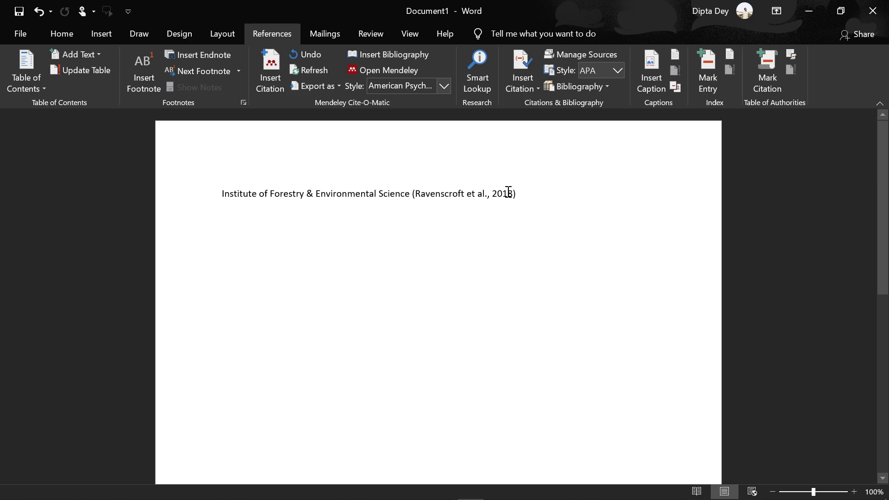
key(Return)
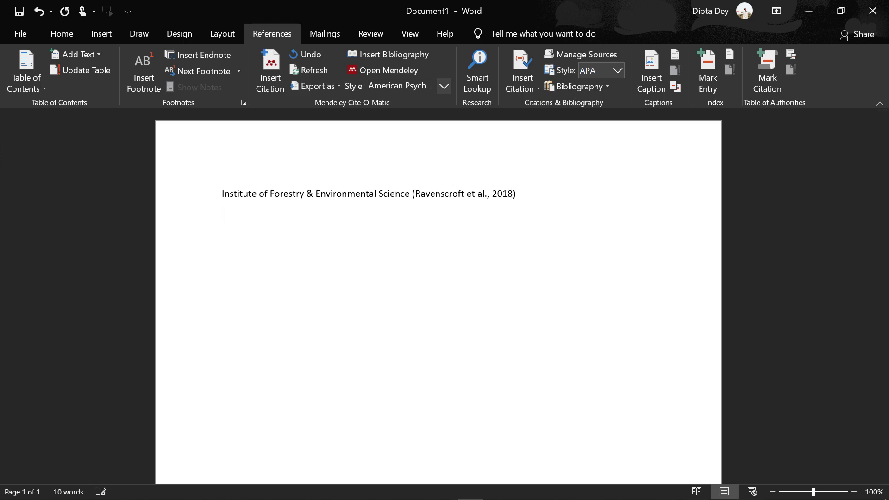
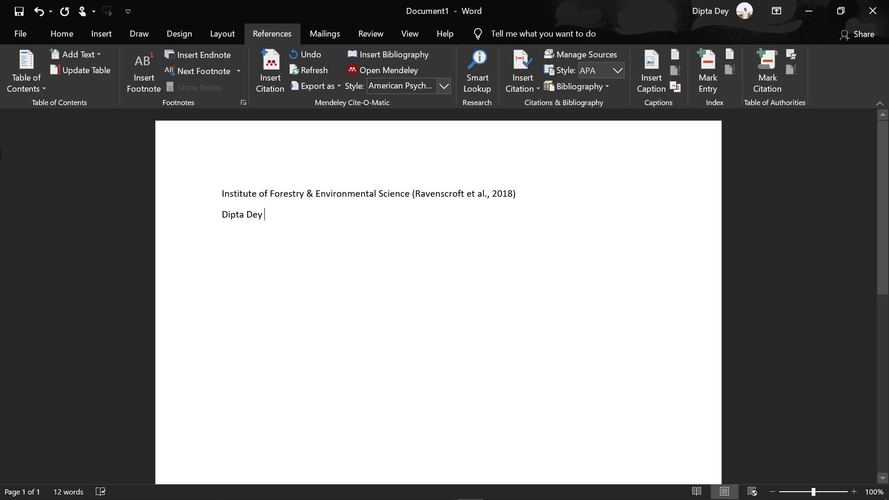
Type the author's name and cite the Zahid saltwater intrusion paper after it.
click(269, 74)
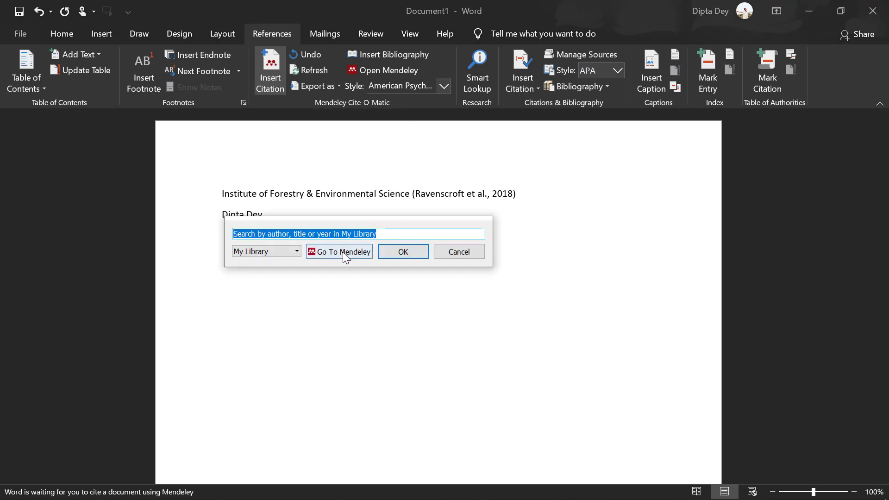
click(342, 251)
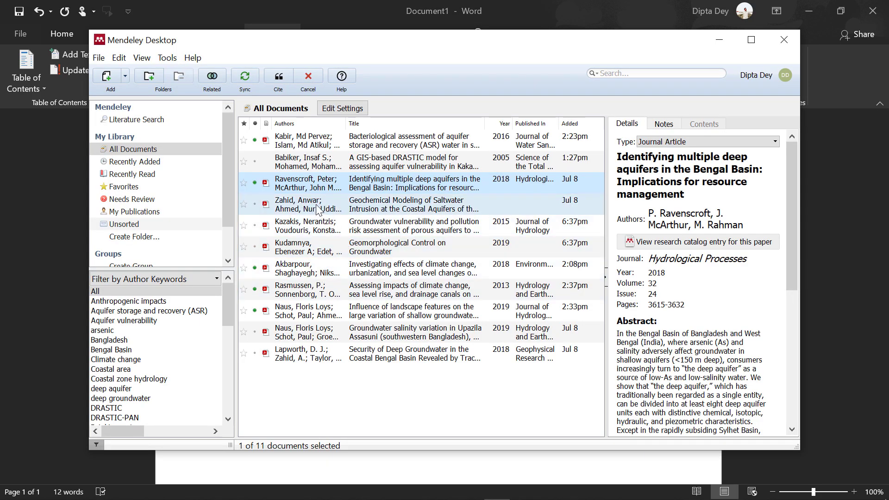
click(339, 212)
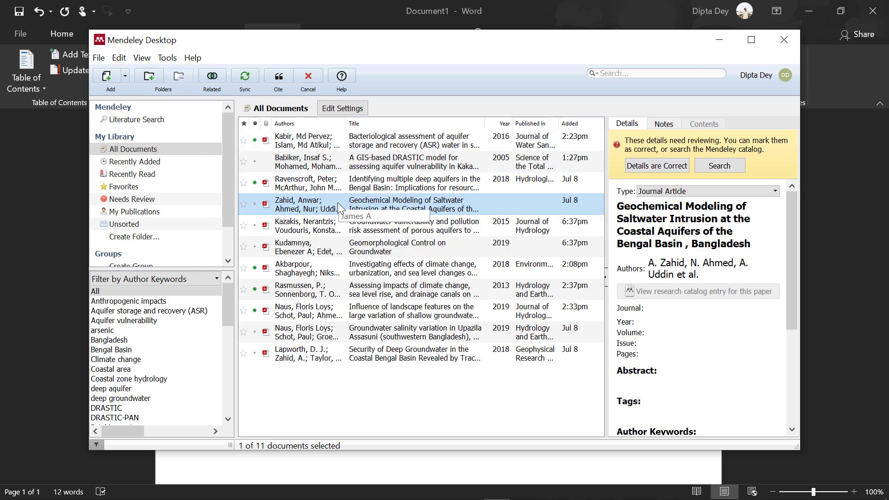
click(280, 77)
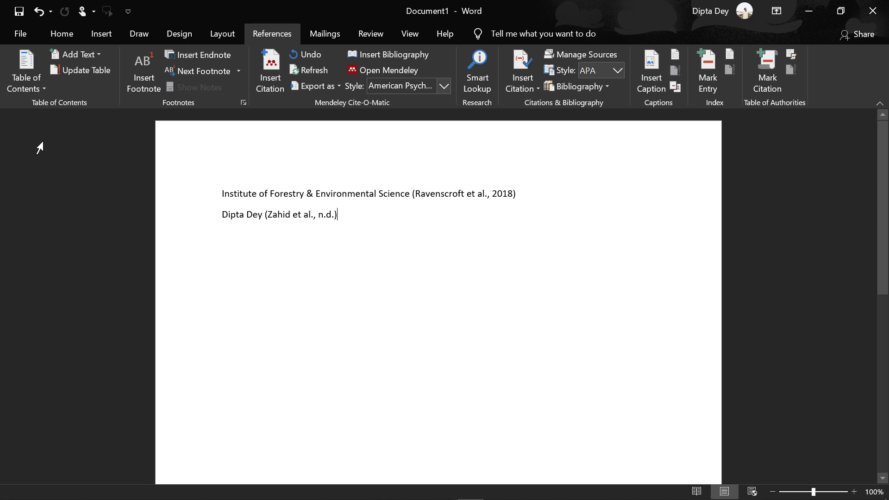
key(Return)
key(Return)
Add a 'reference' heading on a new line below the cited text.
click(416, 198)
drag(294, 211, 317, 216)
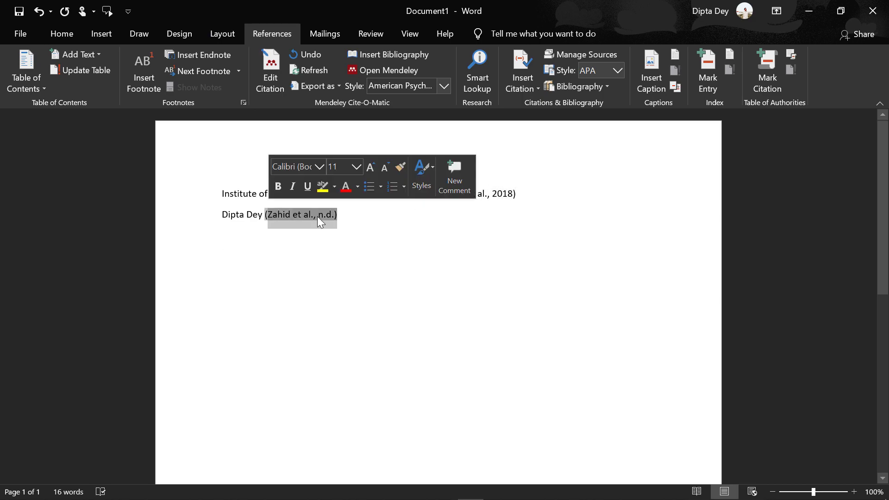
click(419, 248)
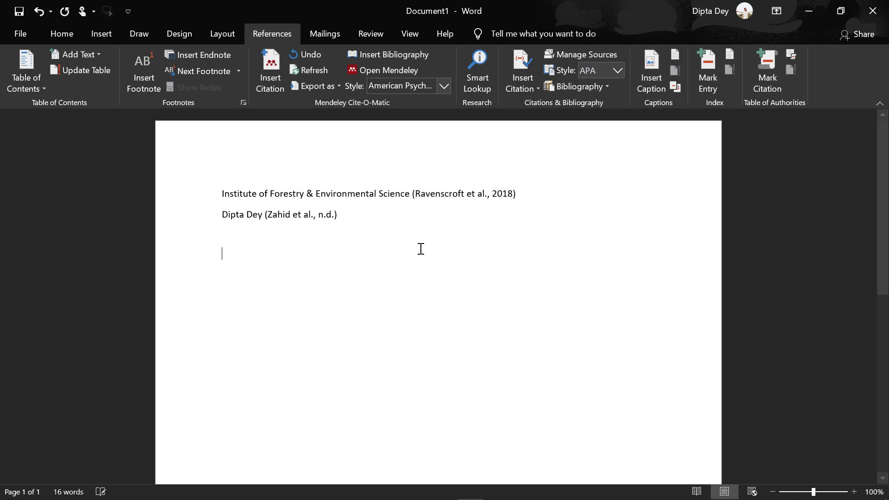
key(Return)
text(ref)
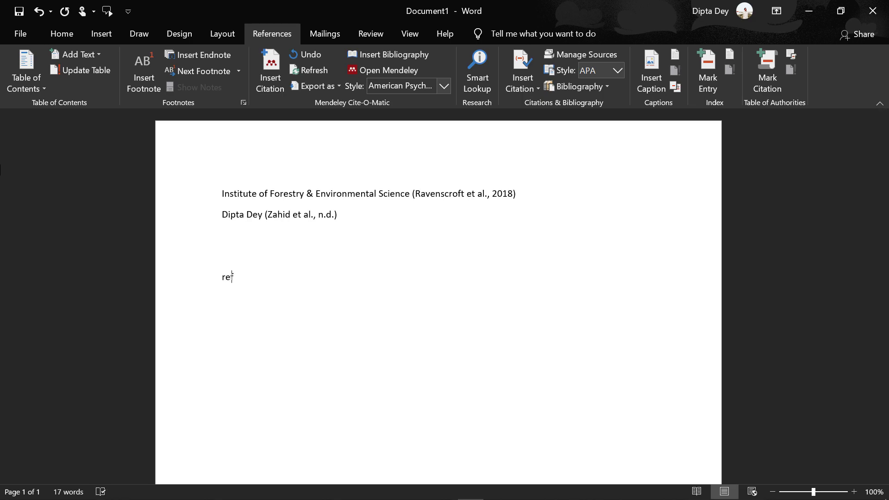
text(erence)
key(Return)
Insert the Mendeley bibliography listing both cited papers under the heading.
click(420, 57)
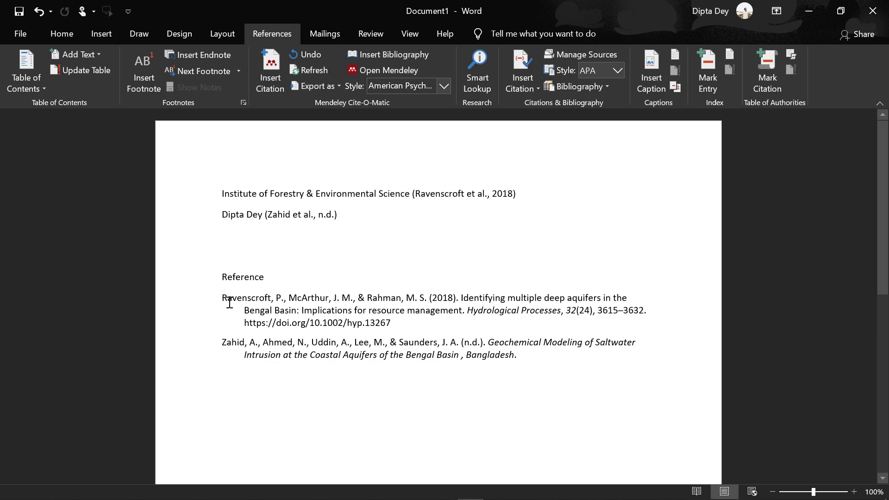
drag(224, 297, 396, 324)
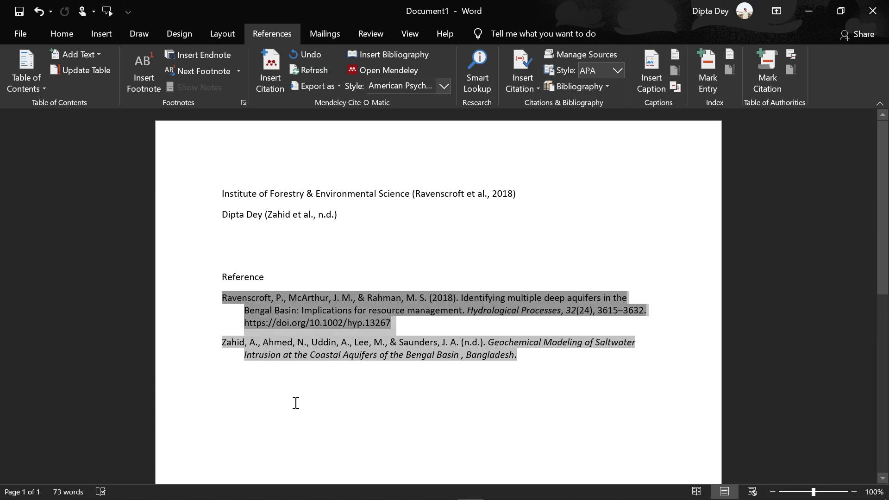
click(296, 373)
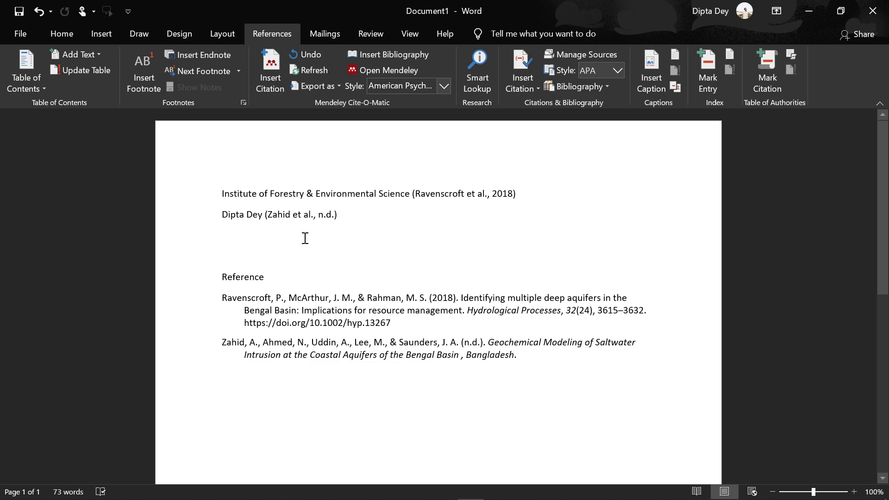
drag(231, 336, 510, 402)
Deselect the bibliography and open the Mendeley Style dropdown on the References tab.
click(509, 402)
click(442, 86)
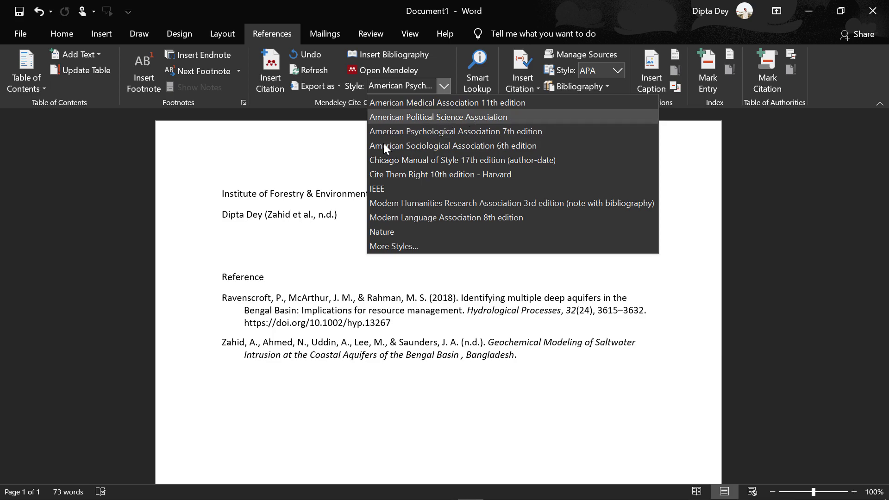
Apply American Medical Association 11th edition style, turning citations into superscript numbers 1 and 2.
click(421, 103)
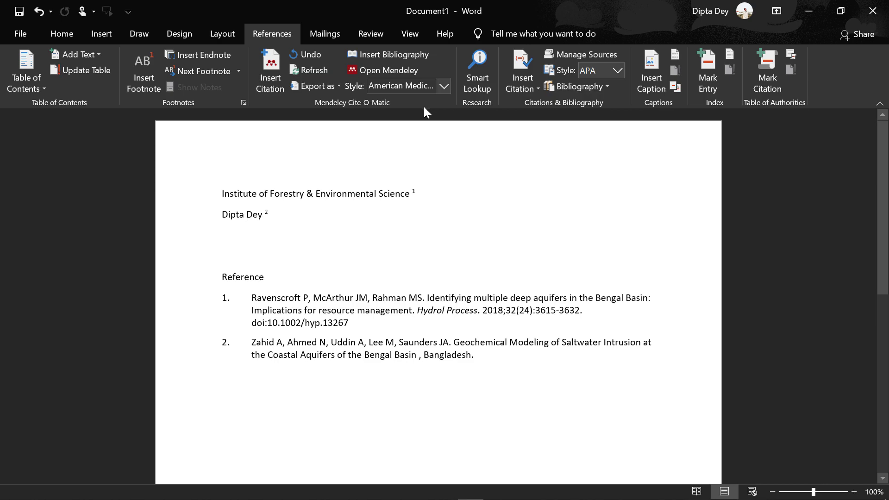
click(413, 193)
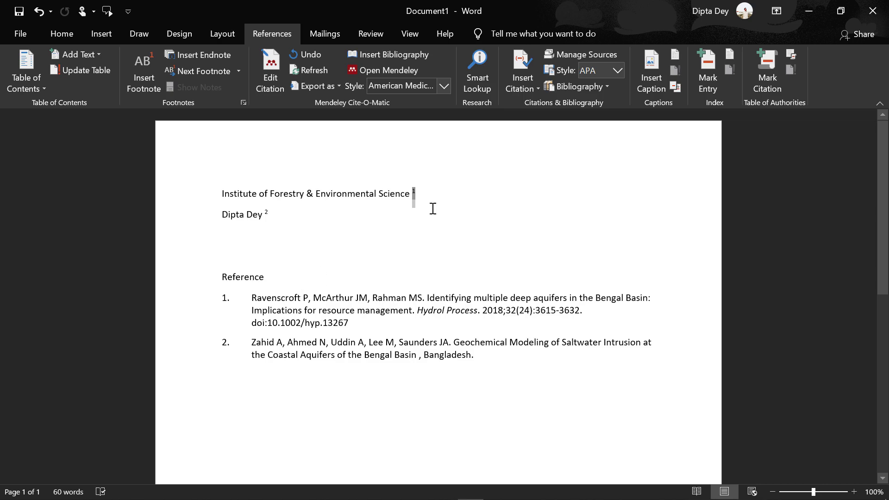
click(436, 194)
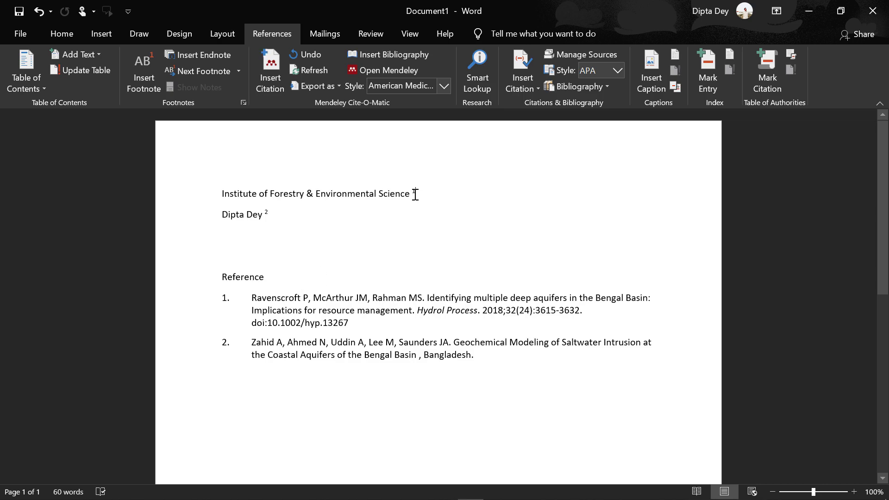